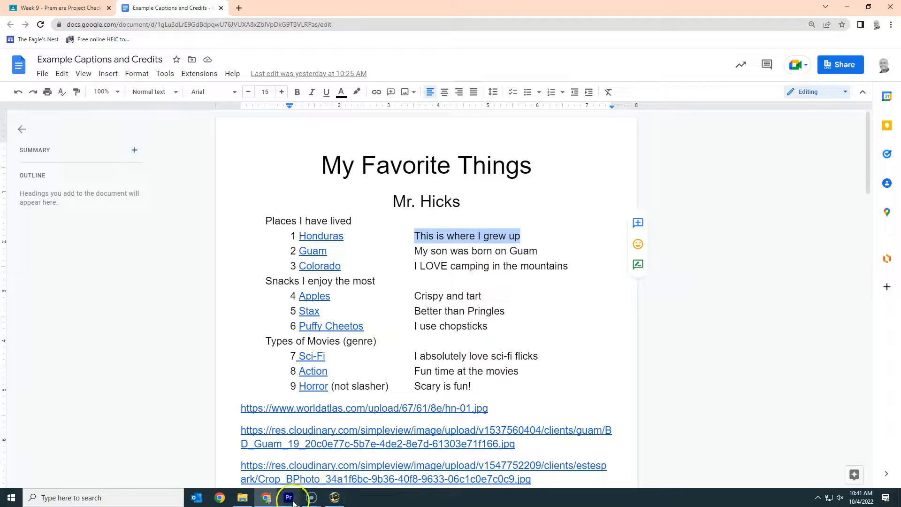
In Premiere Pro, open the Caption Templates sequence from the project's Captions bin
{"action": "left_click", "coordinate": [473, 327]}
{"action": "mouse_move", "coordinate": [473, 327]}
{"action": "left_mouse_down"}
{"action": "mouse_move", "coordinate": [501, 329]}
{"action": "mouse_move", "coordinate": [477, 330]}
{"action": "left_mouse_up"}
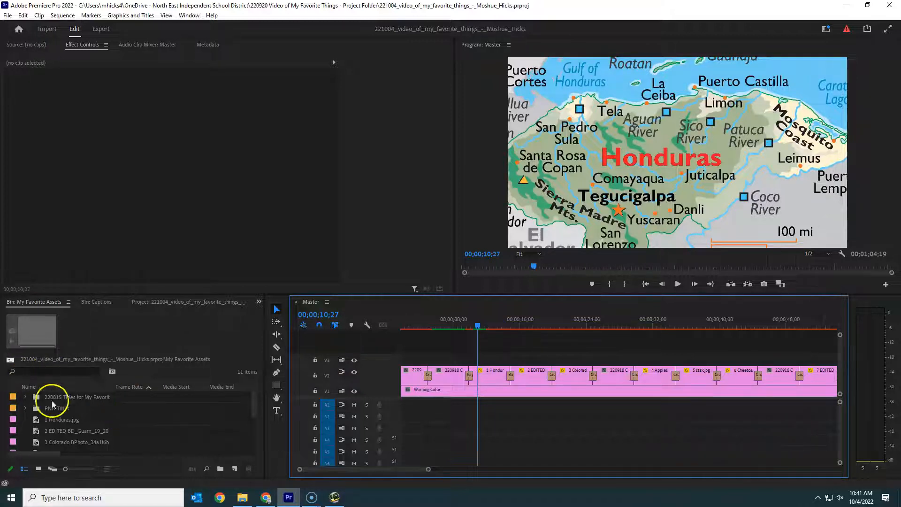
{"action": "left_click", "coordinate": [11, 359]}
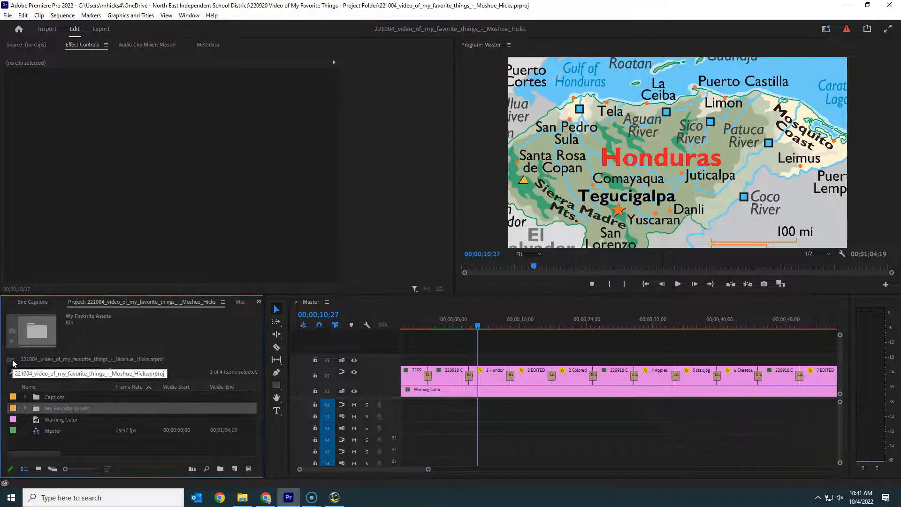
{"action": "double_click", "coordinate": [55, 397]}
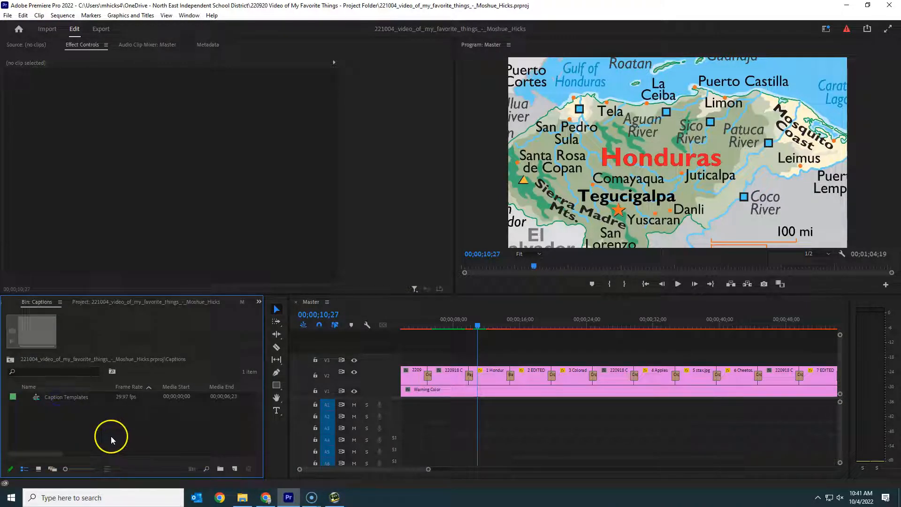
{"action": "double_click", "coordinate": [39, 400]}
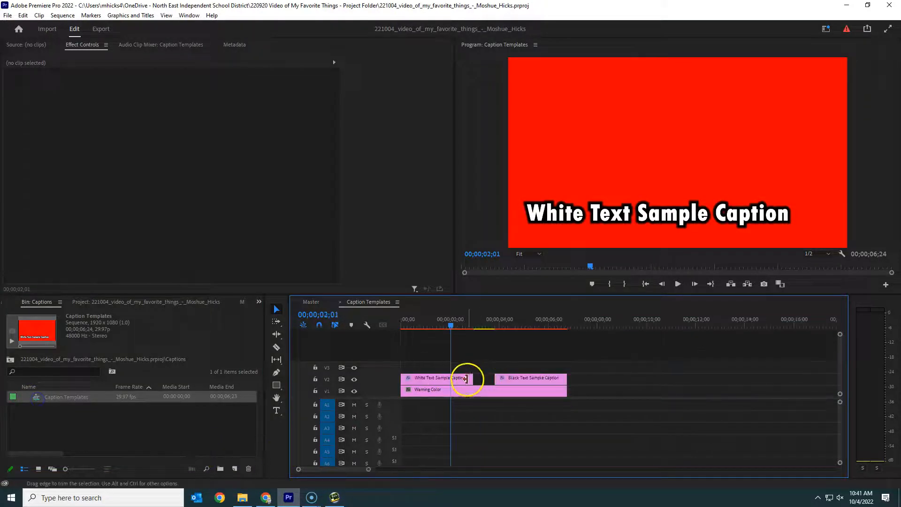
Inspect the white and black sample caption clips and preview each over the red background
{"action": "left_click", "coordinate": [532, 380]}
{"action": "left_click", "coordinate": [432, 378]}
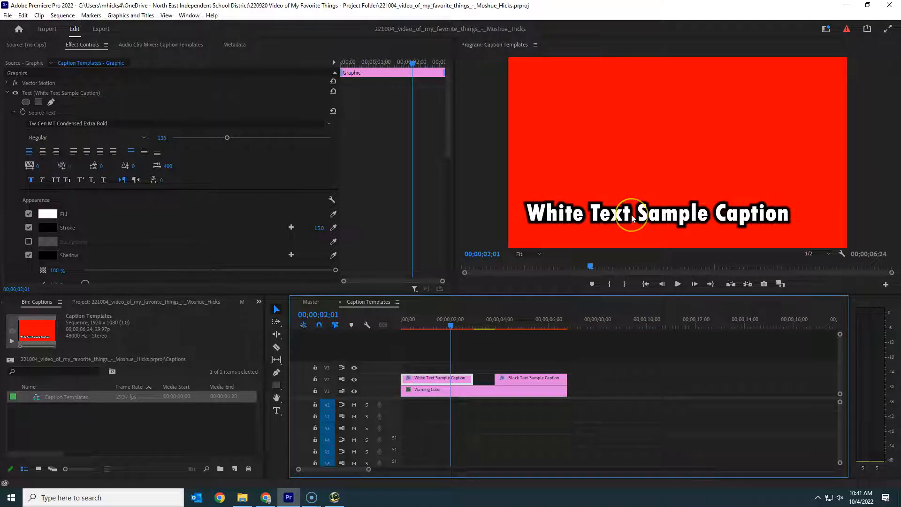
{"action": "left_click", "coordinate": [519, 321]}
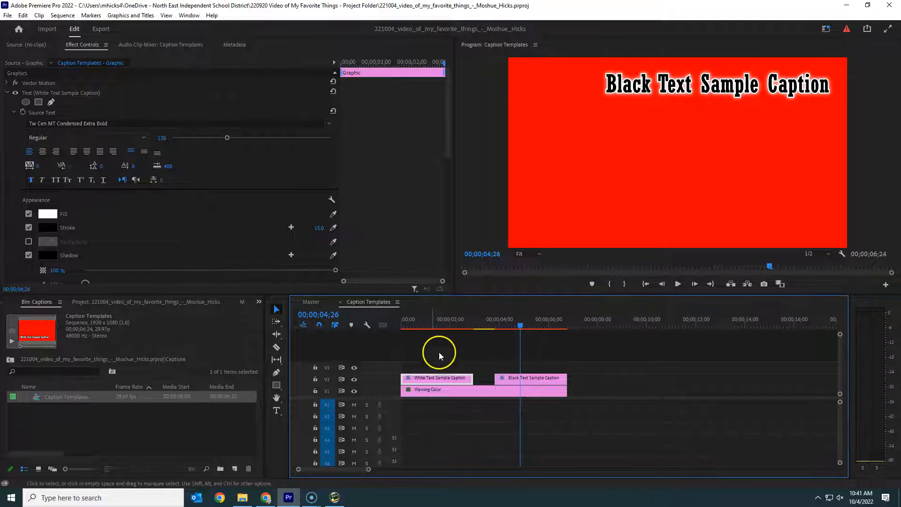
Delete both sample caption clips from the Caption Templates sequence and return to the Master sequence
{"action": "left_click_drag", "start_coordinate": [523, 354], "coordinate": [443, 382]}
{"action": "key", "text": "Delete"}
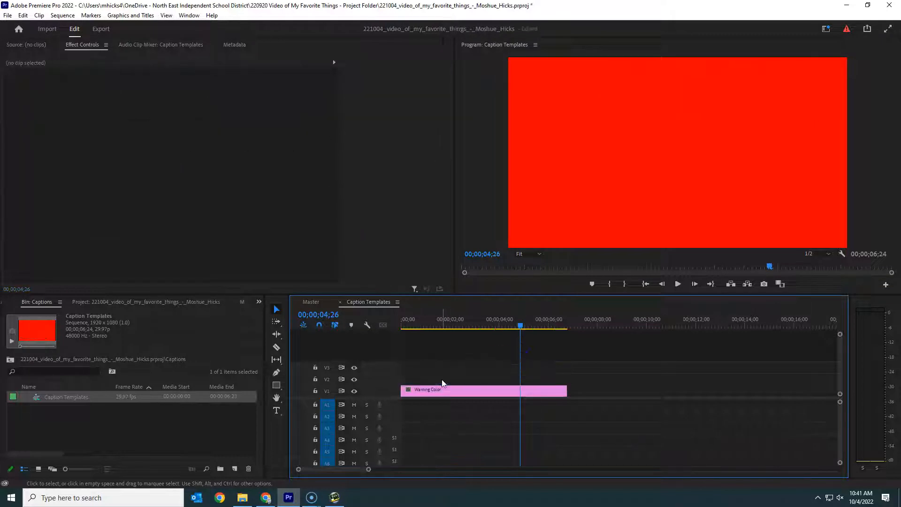
{"action": "left_click", "coordinate": [310, 301]}
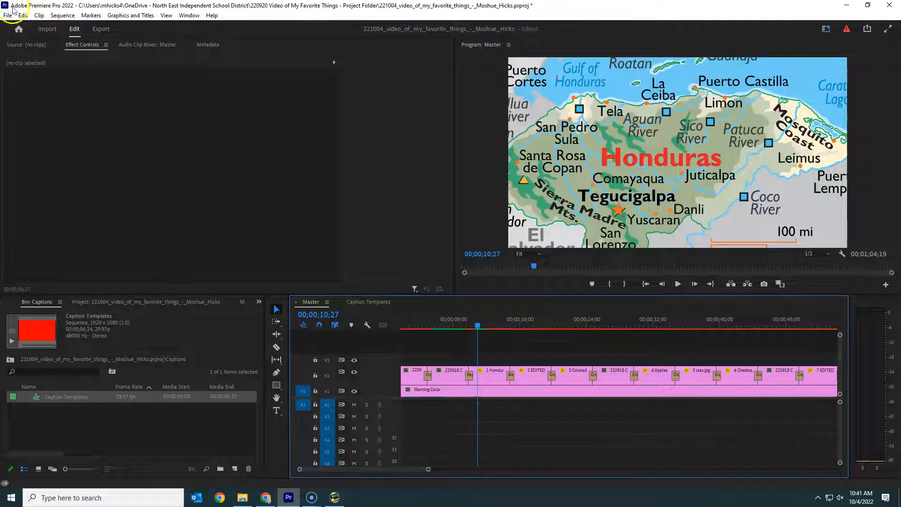
Open 220920_video_of_my_favorite_things_-_firstname_lastname.prproj from the Downloads folder, accepting the scratch disk settings
{"action": "left_click", "coordinate": [242, 497]}
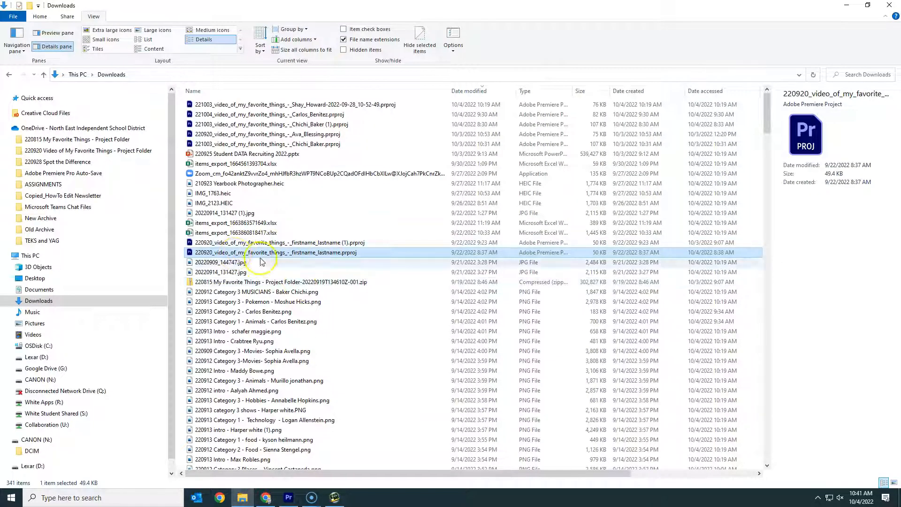
{"action": "double_click", "coordinate": [341, 253]}
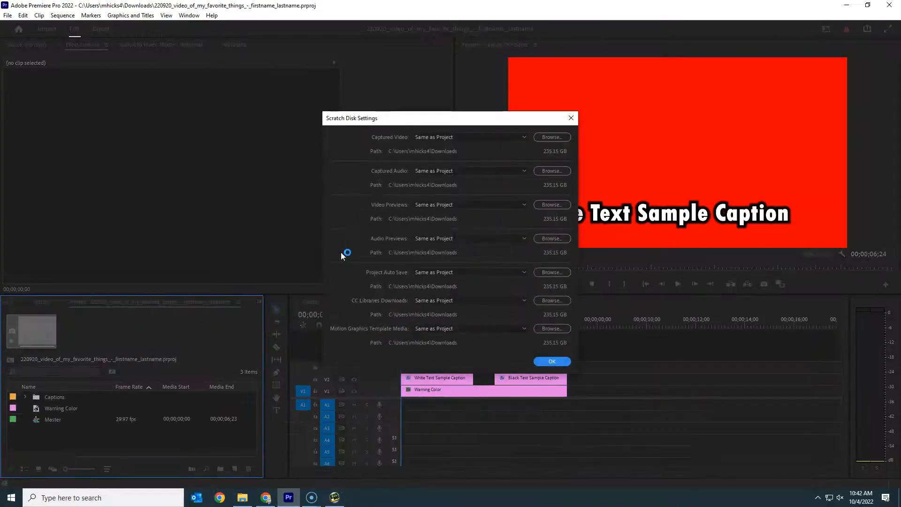
{"action": "left_click", "coordinate": [548, 363]}
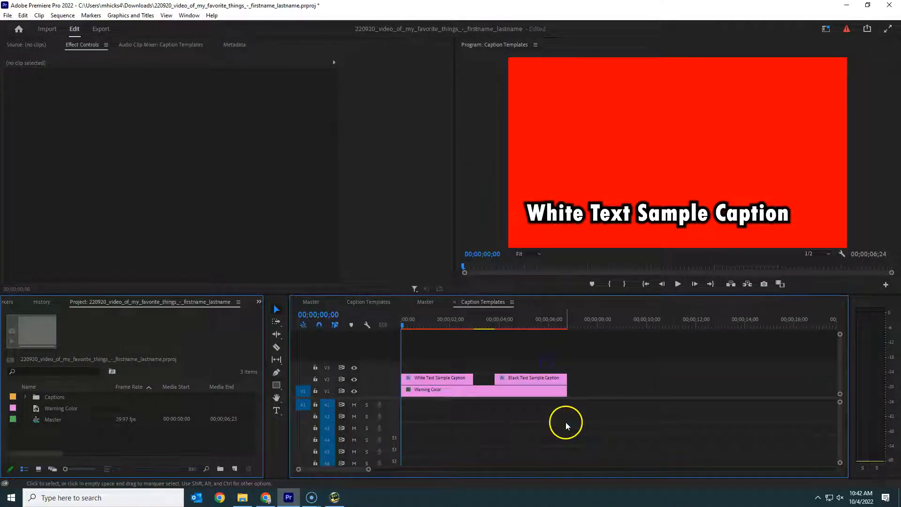
Copy the white and black sample caption clips from the template project's Caption Templates sequence and close that project
{"action": "left_click_drag", "start_coordinate": [524, 371], "coordinate": [456, 393]}
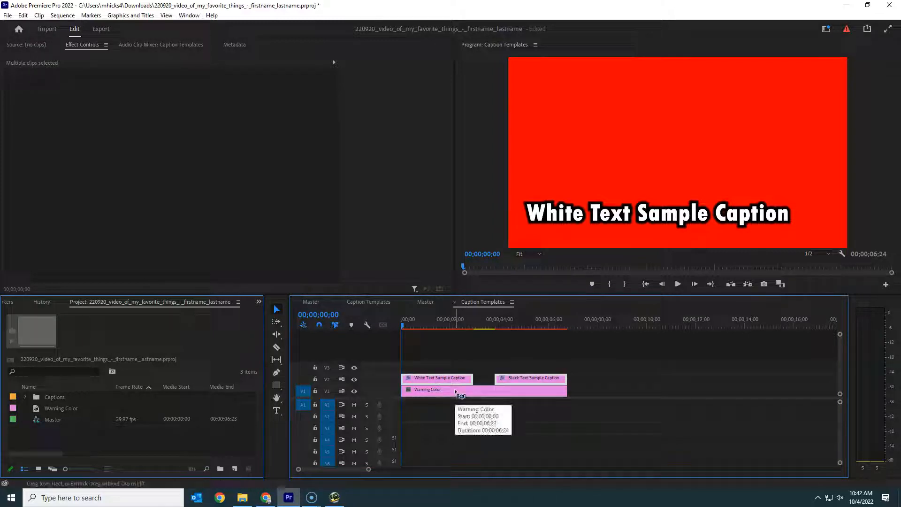
{"action": "left_click", "coordinate": [7, 16]}
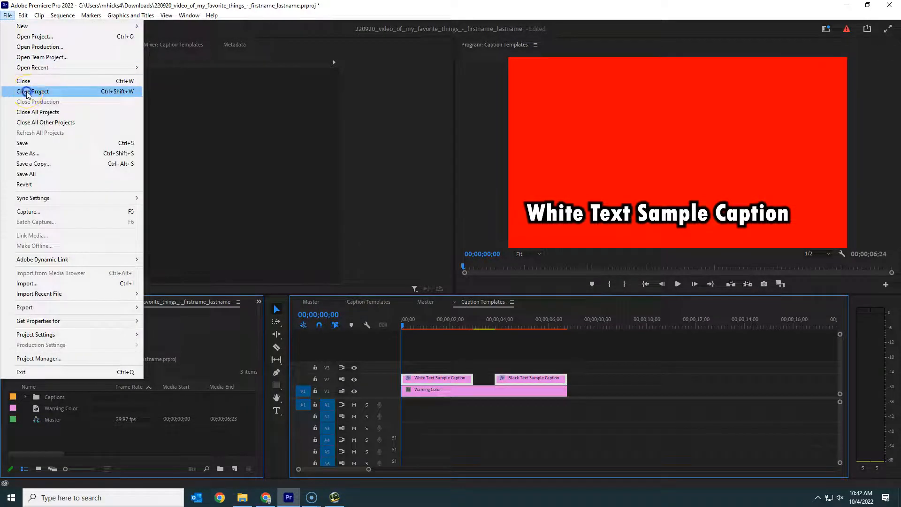
{"action": "left_click", "coordinate": [26, 91]}
{"action": "left_click", "coordinate": [478, 260]}
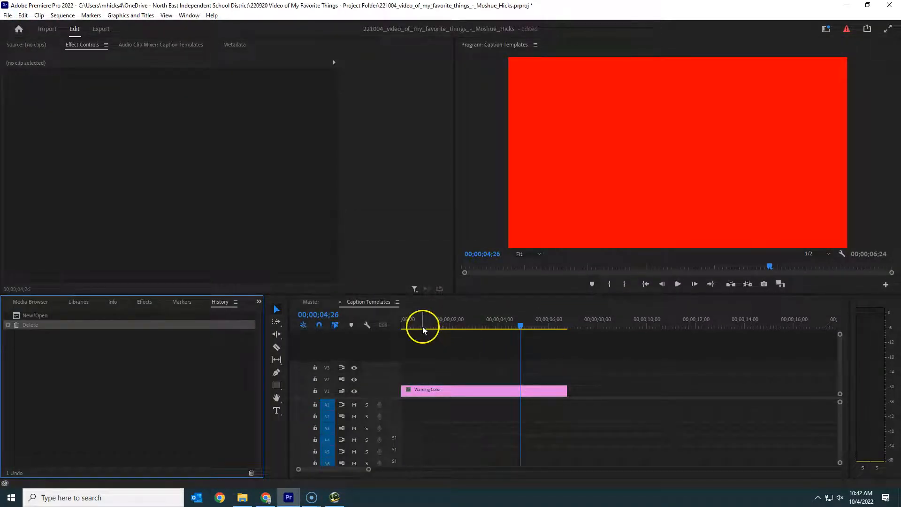
Paste the two sample caption clips at the start of the Caption Templates sequence, above the Warning Color clip
{"action": "left_click_drag", "start_coordinate": [436, 320], "coordinate": [379, 319]}
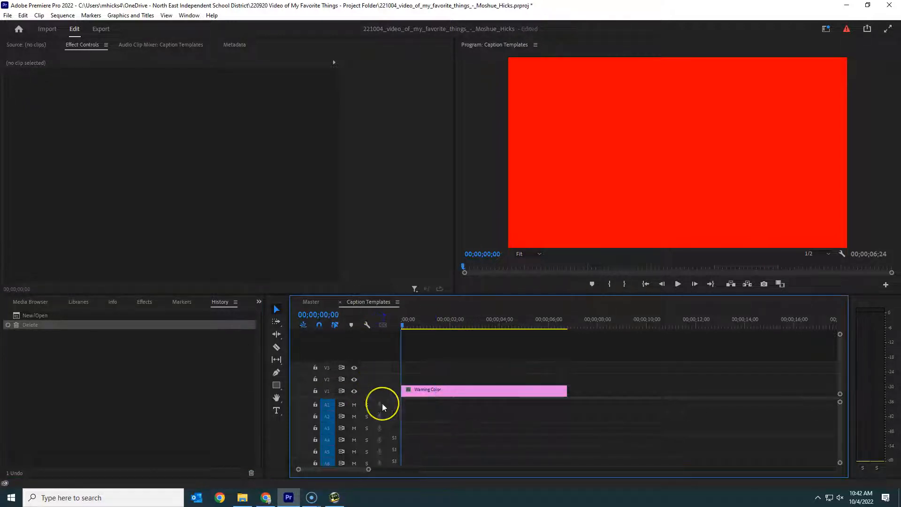
{"action": "key", "text": "ctrl+v"}
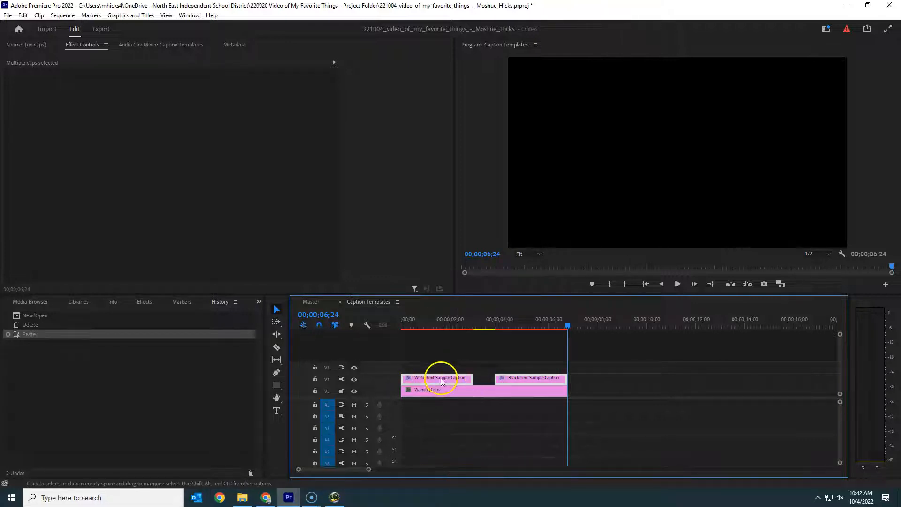
Lock track V1 in the Caption Templates sequence and copy only the White Text Sample Caption clip
{"action": "left_click", "coordinate": [315, 391]}
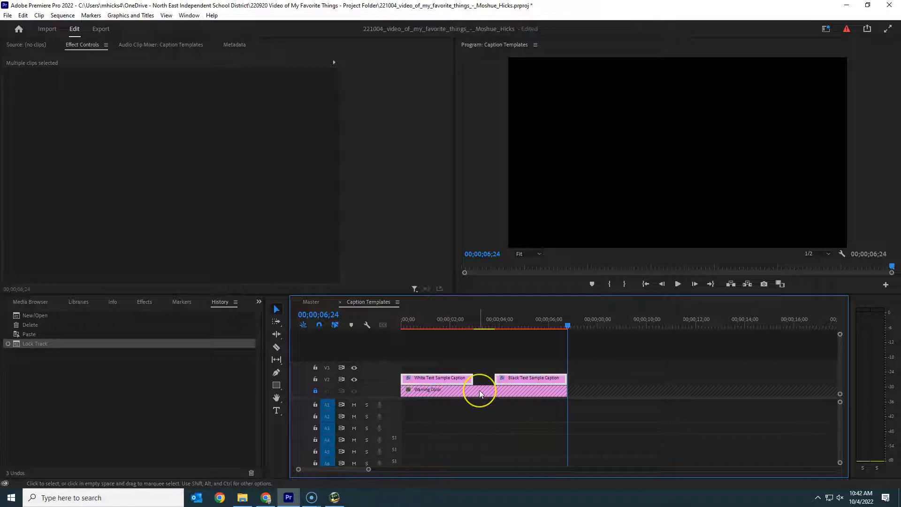
{"action": "left_click", "coordinate": [458, 347]}
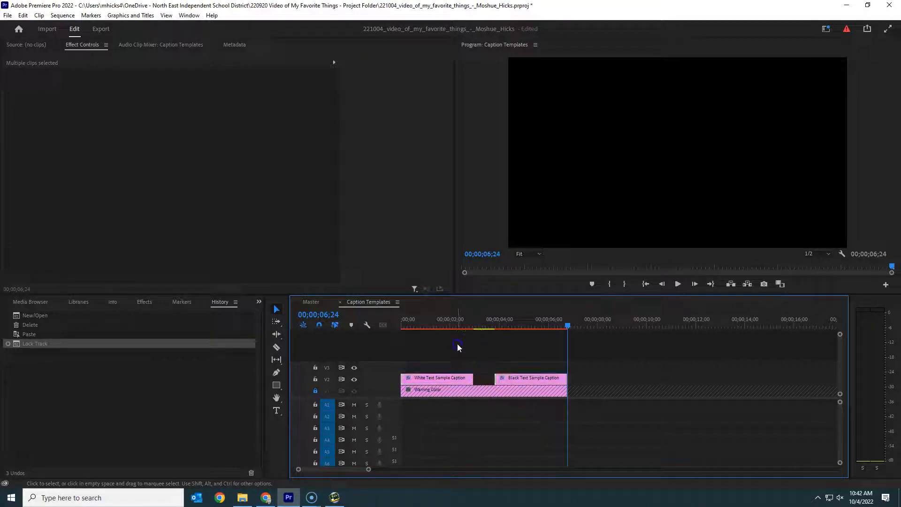
{"action": "left_click", "coordinate": [438, 374]}
{"action": "left_click", "coordinate": [445, 324]}
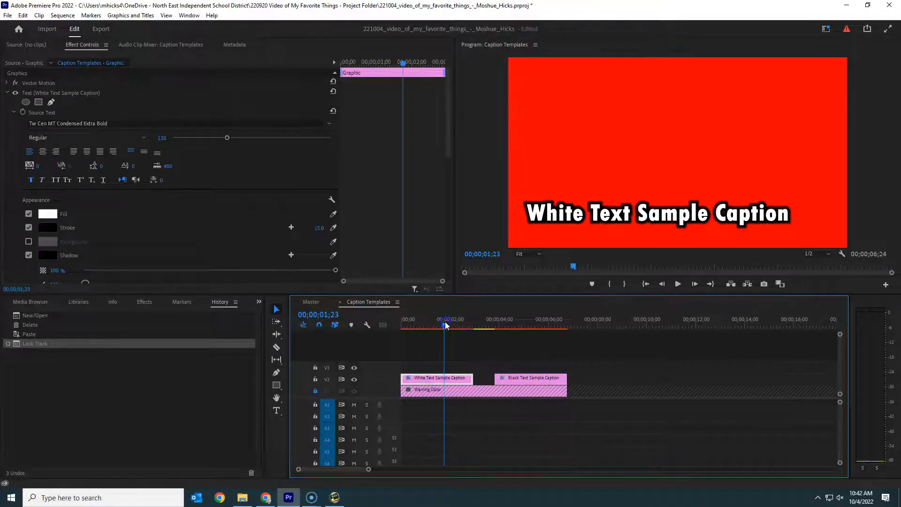
In the Master sequence, position the playhead at 00;00;10;22, just past the transition into the Honduras image
{"action": "left_click", "coordinate": [310, 302]}
{"action": "left_click_drag", "start_coordinate": [478, 327], "coordinate": [474, 327]}
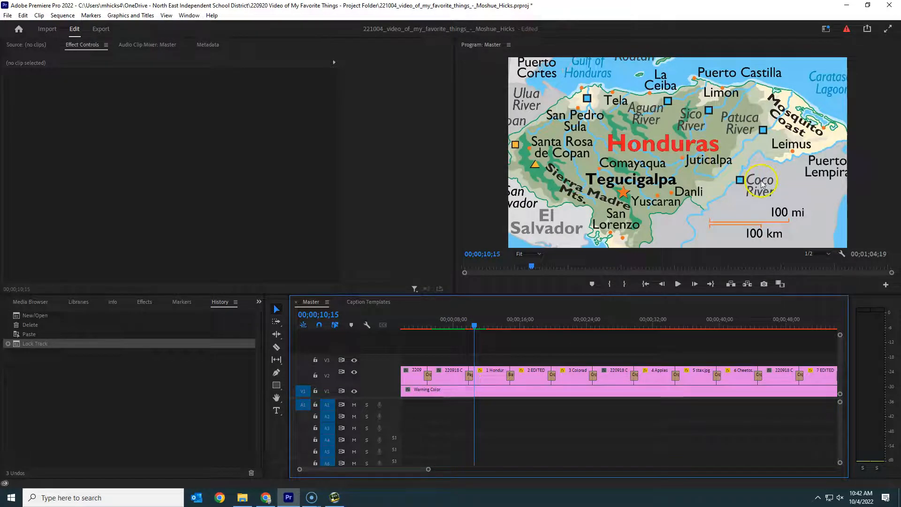
{"action": "mouse_move", "coordinate": [475, 324]}
{"action": "left_mouse_down"}
{"action": "mouse_move", "coordinate": [465, 322]}
{"action": "mouse_move", "coordinate": [476, 323]}
{"action": "left_mouse_up"}
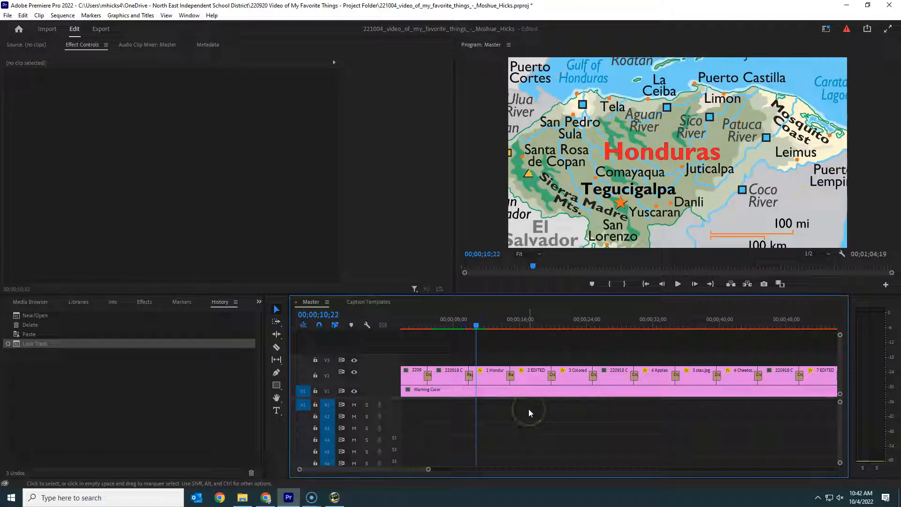
{"action": "left_click", "coordinate": [477, 326]}
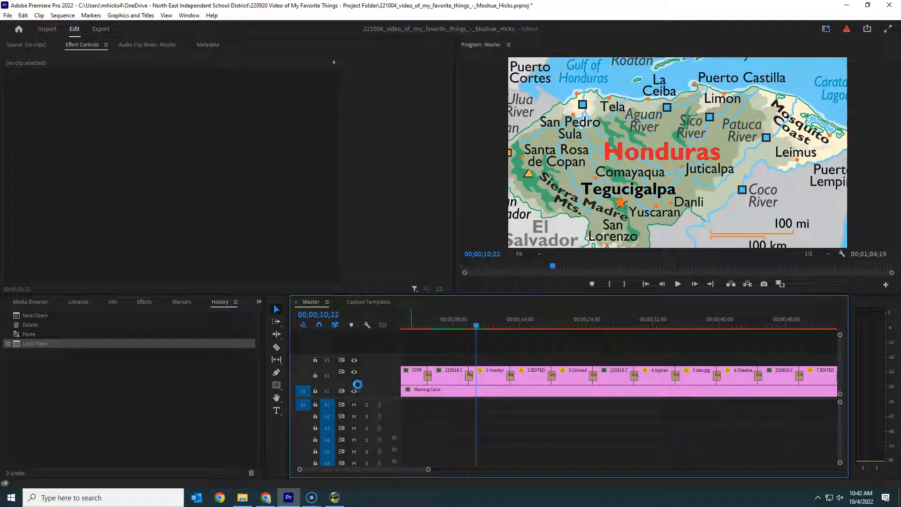
Try pasting the white sample caption at the playhead with the video tracks unlocked, and undo the paste
{"action": "key", "text": "ctrl+v"}
{"action": "left_click", "coordinate": [487, 323]}
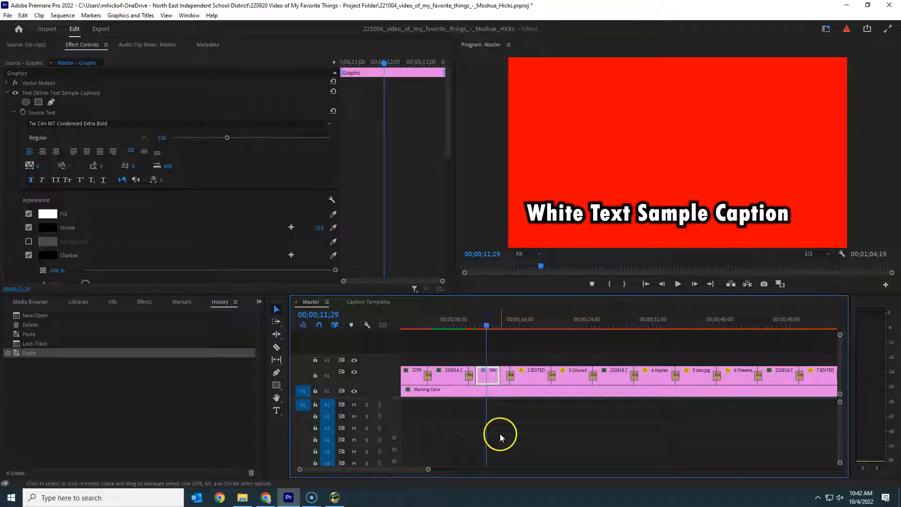
{"action": "left_click", "coordinate": [500, 433]}
{"action": "key", "text": "ctrl+z"}
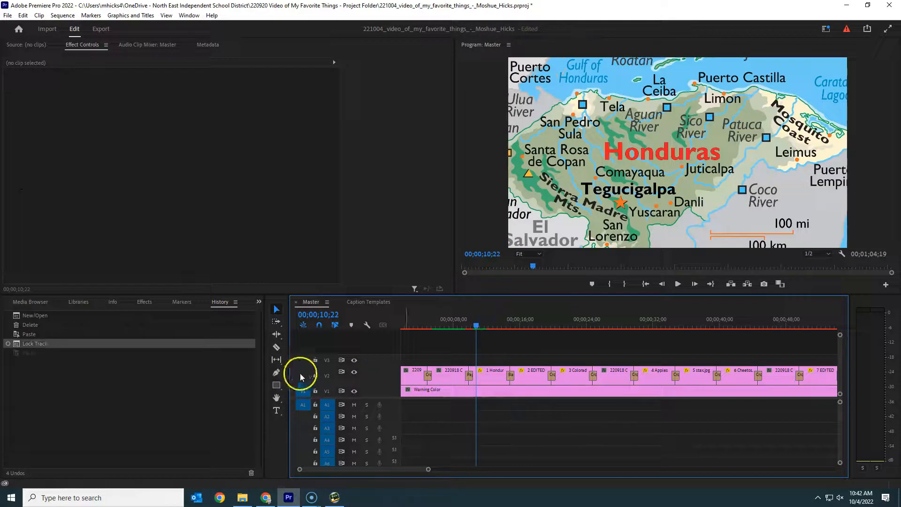
Lock tracks V2 and V1 in the Master sequence and paste the white sample caption onto V3 at the playhead
{"action": "left_click", "coordinate": [315, 375]}
{"action": "left_click", "coordinate": [315, 391]}
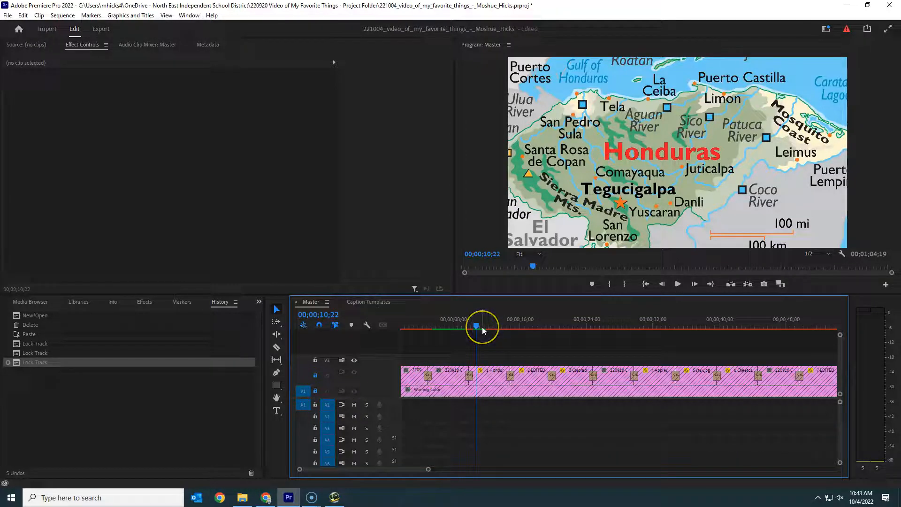
{"action": "key", "text": "ctrl+v"}
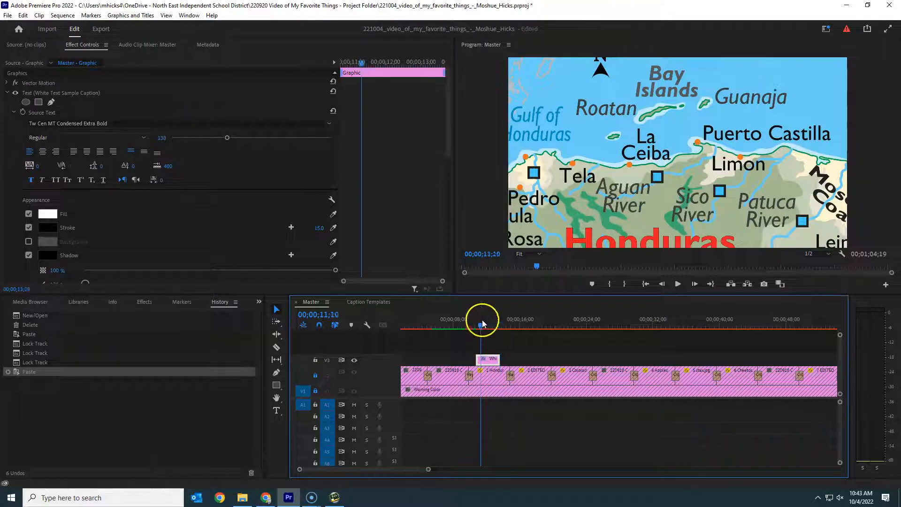
Extend both ends of the V3 caption to span from the Page Turn transition to the Band Slide transition
{"action": "left_click", "coordinate": [482, 322]}
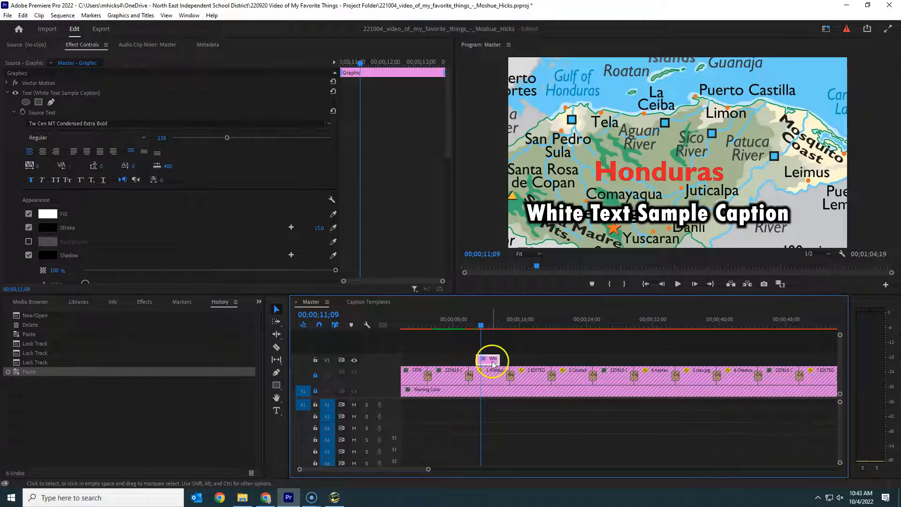
{"action": "left_click_drag", "start_coordinate": [478, 360], "coordinate": [506, 359]}
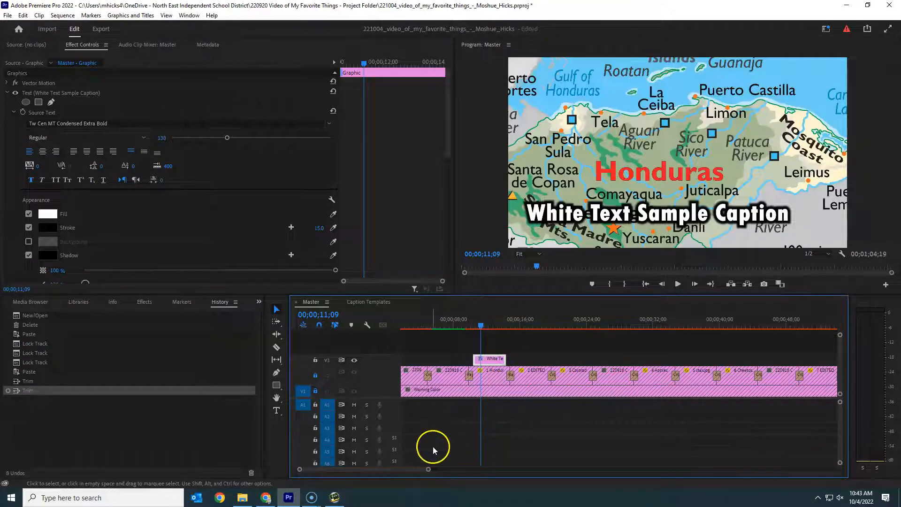
{"action": "left_click_drag", "start_coordinate": [426, 469], "coordinate": [383, 469]}
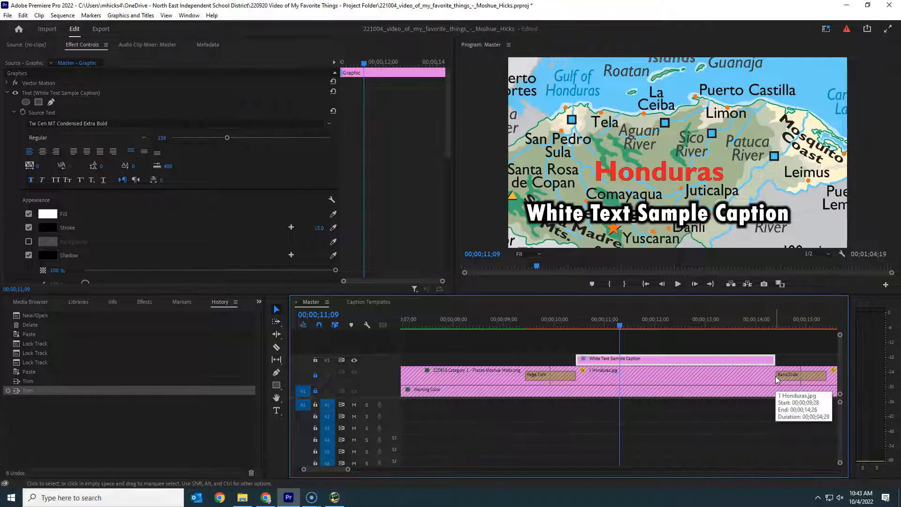
Open the sample caption's text for editing and copy "This is where I grew up" from the Example Captions and Credits document in Chrome
{"action": "double_click", "coordinate": [643, 219]}
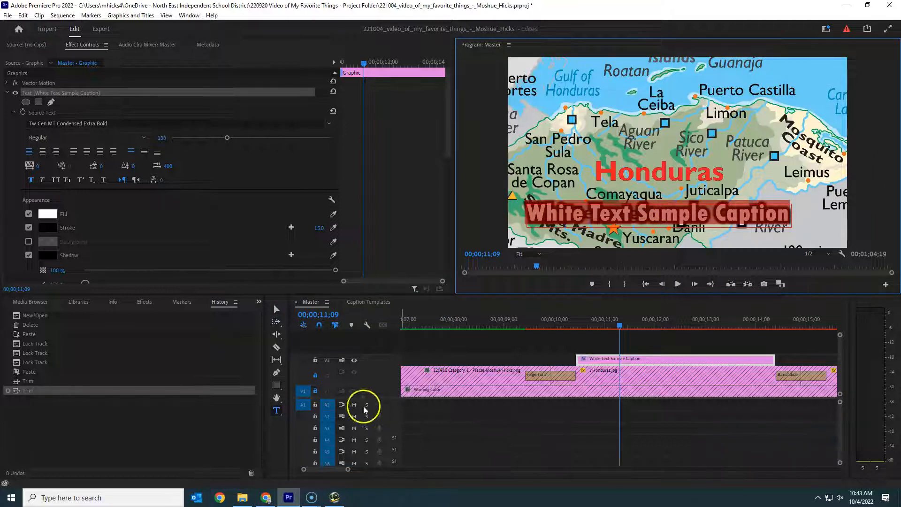
{"action": "left_click", "coordinate": [265, 498]}
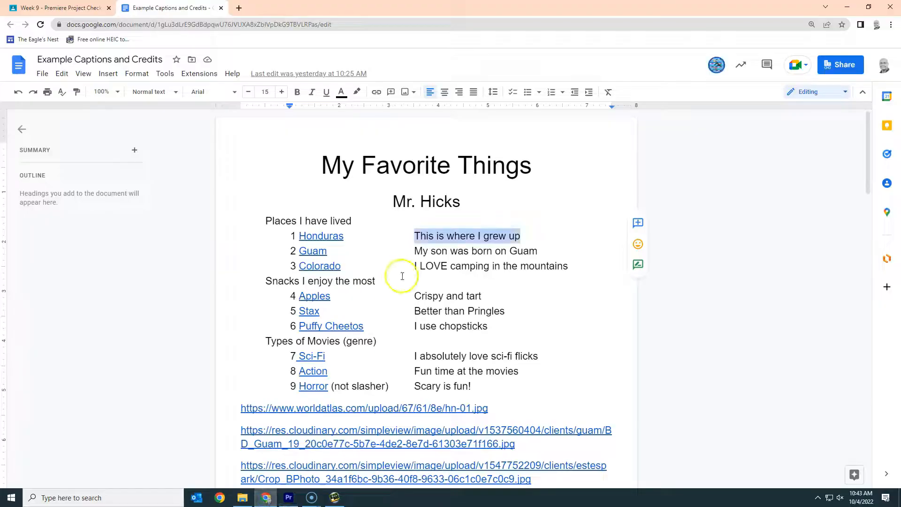
{"action": "right_click", "coordinate": [459, 243]}
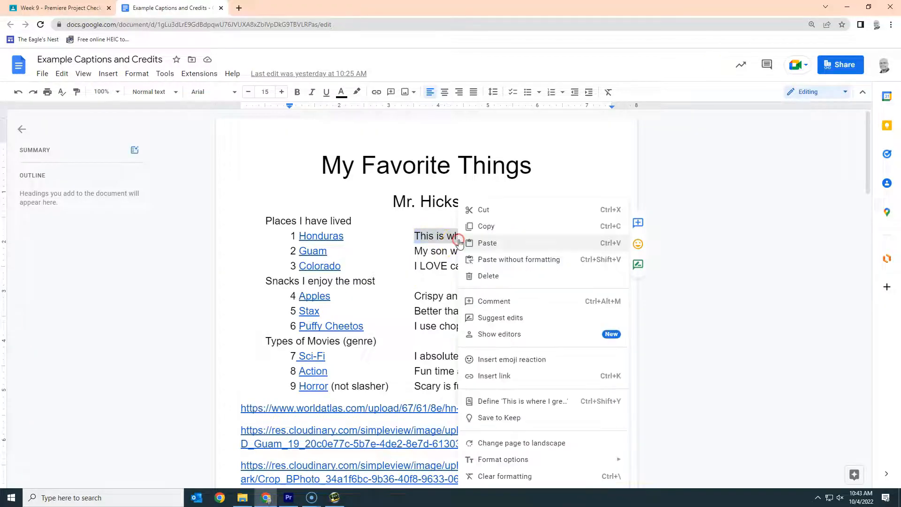
{"action": "left_click", "coordinate": [502, 226]}
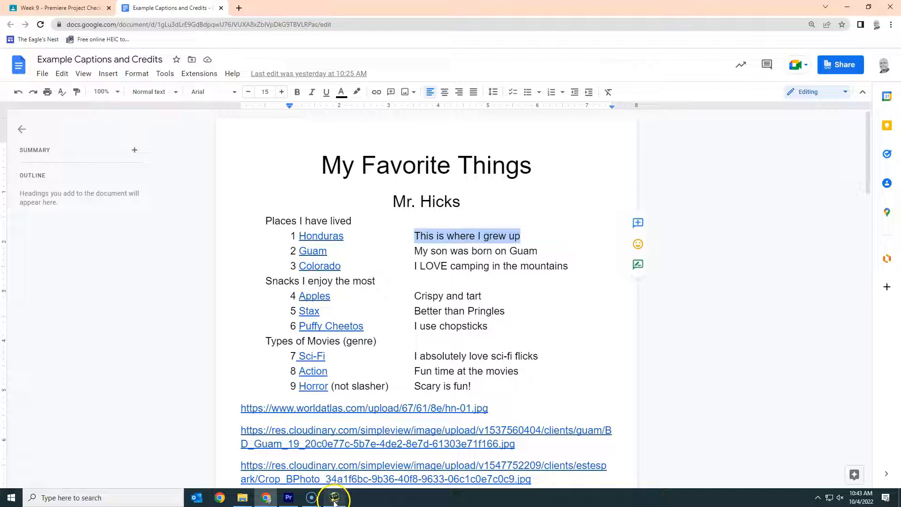
Return to Premiere Pro and replace the sample caption's text over the Honduras map with "This is where I grew up"
{"action": "left_click", "coordinate": [289, 499]}
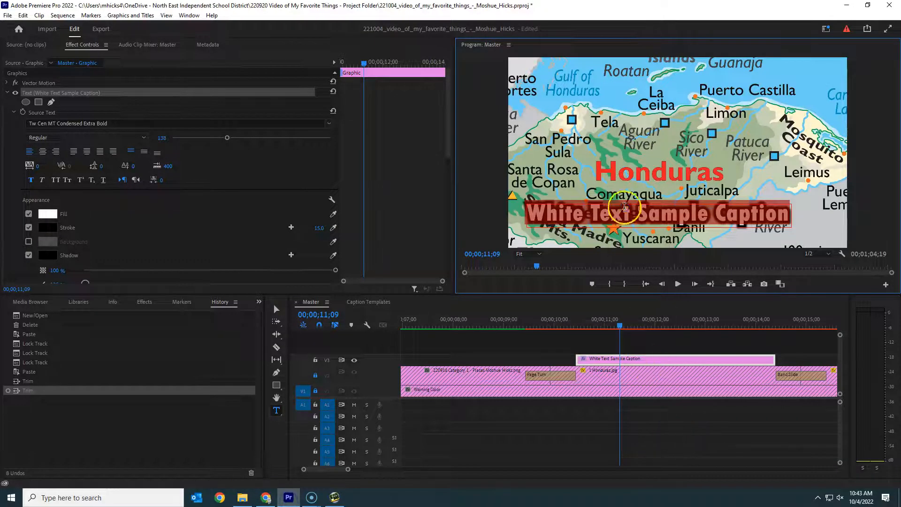
{"action": "left_click", "coordinate": [624, 206]}
{"action": "triple_click", "coordinate": [637, 216]}
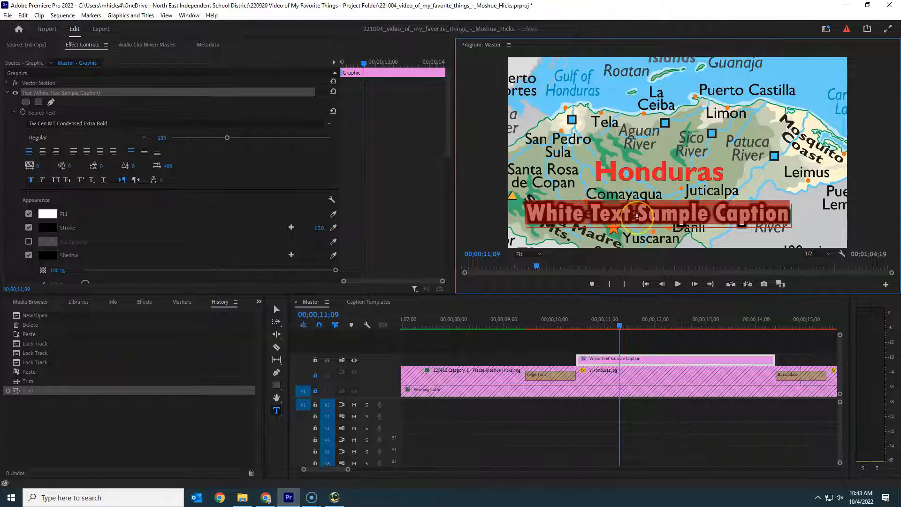
{"action": "type", "text": "This is where I grew up"}
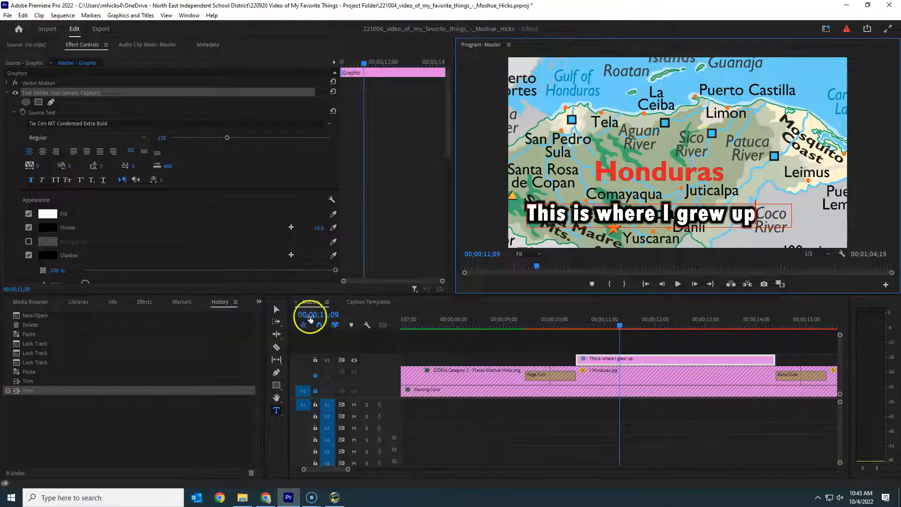
Set the font size of the "This is where I grew up" caption to 169
{"action": "mouse_move", "coordinate": [227, 140]}
{"action": "left_mouse_down"}
{"action": "mouse_move", "coordinate": [217, 140]}
{"action": "mouse_move", "coordinate": [233, 138]}
{"action": "left_mouse_up"}
{"action": "left_click", "coordinate": [659, 216]}
{"action": "triple_click", "coordinate": [659, 215]}
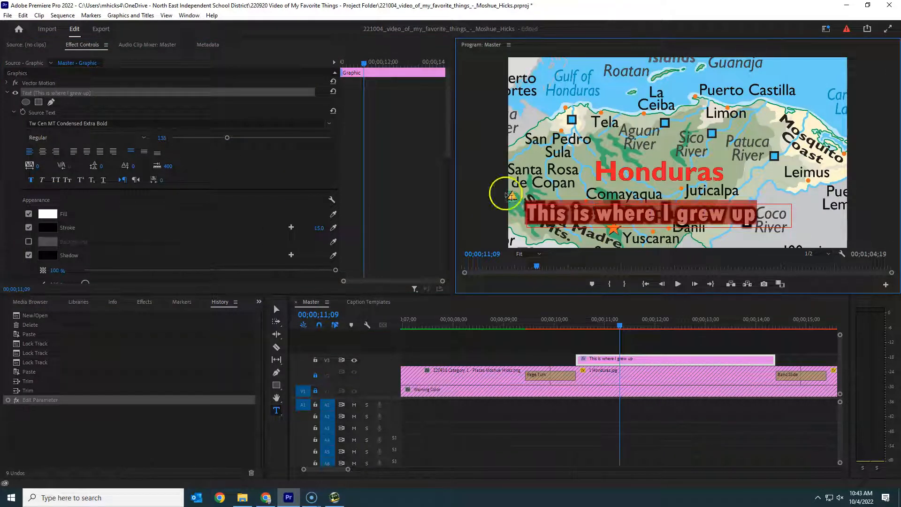
{"action": "mouse_move", "coordinate": [228, 137]}
{"action": "left_mouse_down"}
{"action": "mouse_move", "coordinate": [217, 141]}
{"action": "mouse_move", "coordinate": [240, 140]}
{"action": "left_mouse_up"}
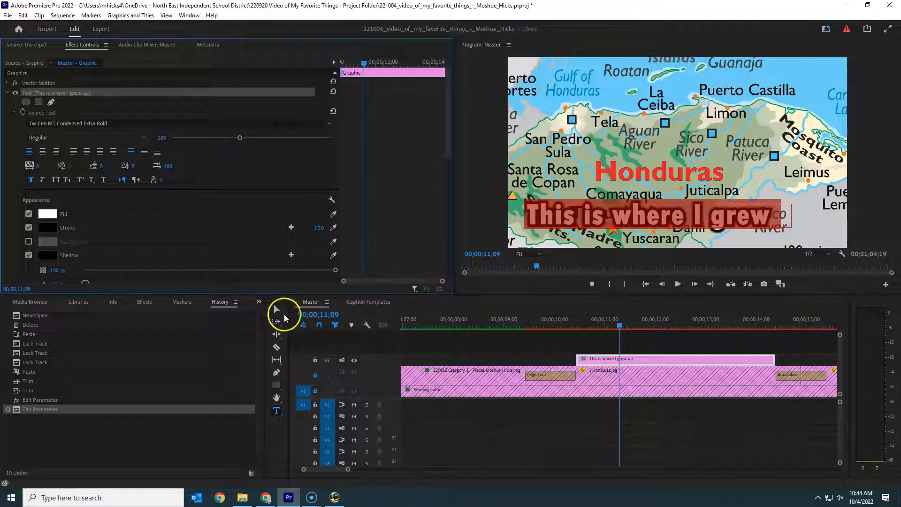
Widen the Honduras caption's text box toward the frame's right edge so the whole sentence fits on one line
{"action": "left_click", "coordinate": [278, 310]}
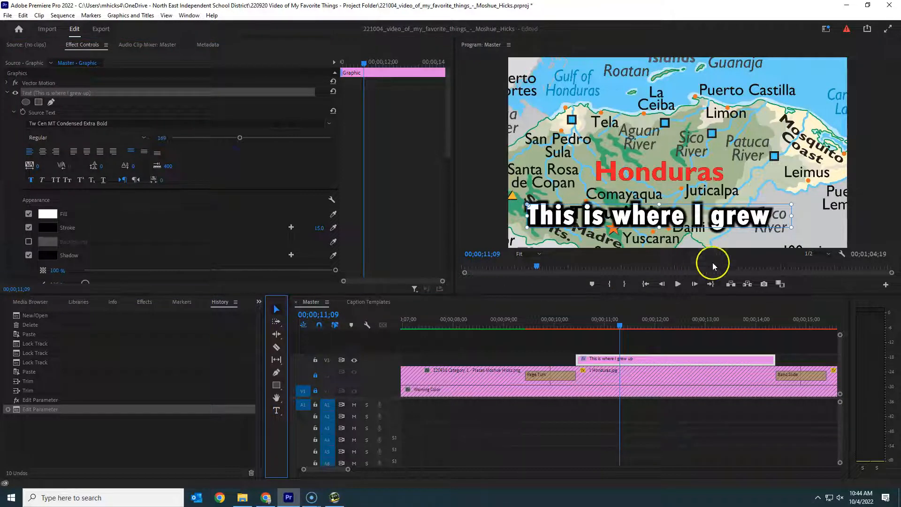
{"action": "left_click", "coordinate": [807, 216]}
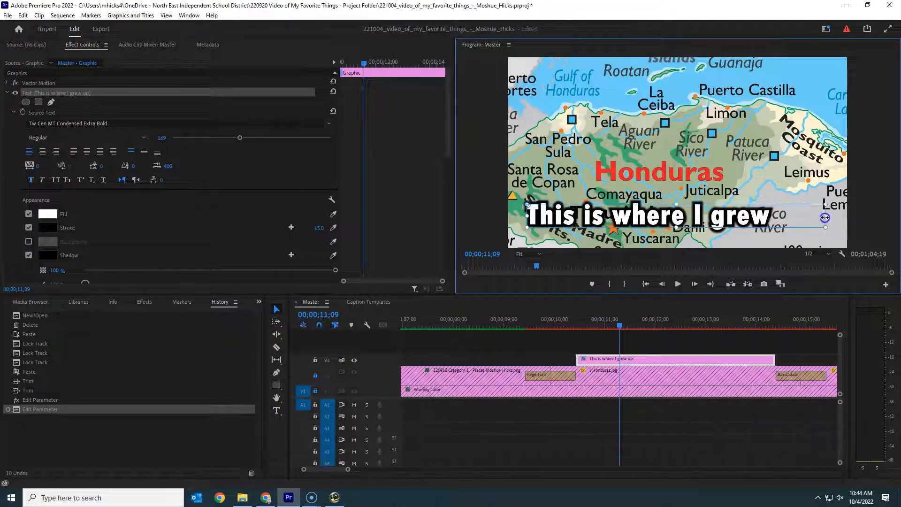
{"action": "left_click_drag", "start_coordinate": [825, 218], "coordinate": [827, 217]}
{"action": "left_click", "coordinate": [605, 240]}
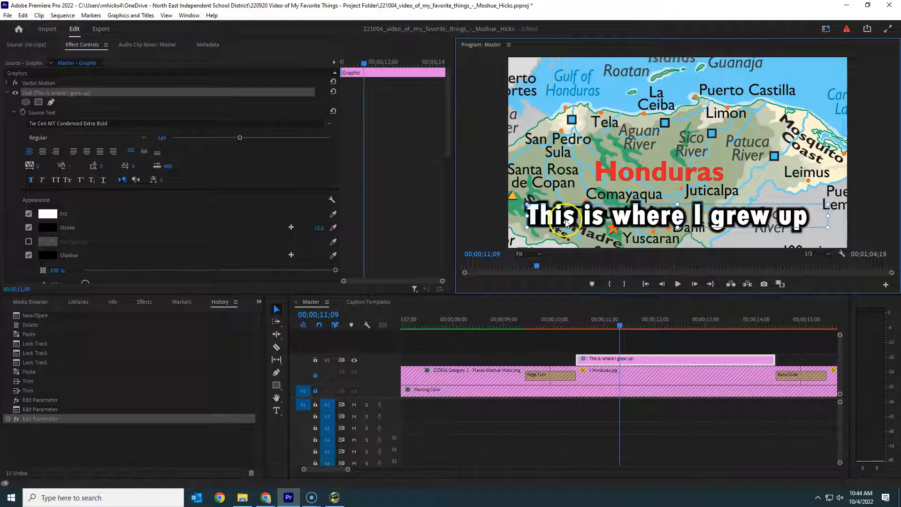
Move the "This is where I grew up" caption to the top of the frame, above the word Honduras
{"action": "left_click_drag", "start_coordinate": [561, 225], "coordinate": [569, 222]}
{"action": "left_click_drag", "start_coordinate": [621, 324], "coordinate": [609, 360]}
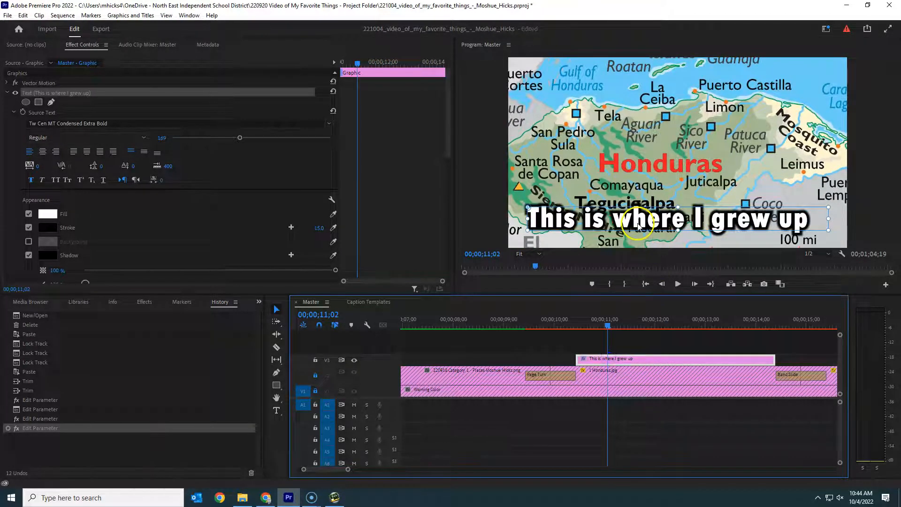
{"action": "left_click_drag", "start_coordinate": [641, 222], "coordinate": [647, 87]}
Apply the default Cross Dissolve transition to both ends of the Honduras caption and scrub through to the end of Band Slide
{"action": "left_click_drag", "start_coordinate": [608, 323], "coordinate": [672, 334]}
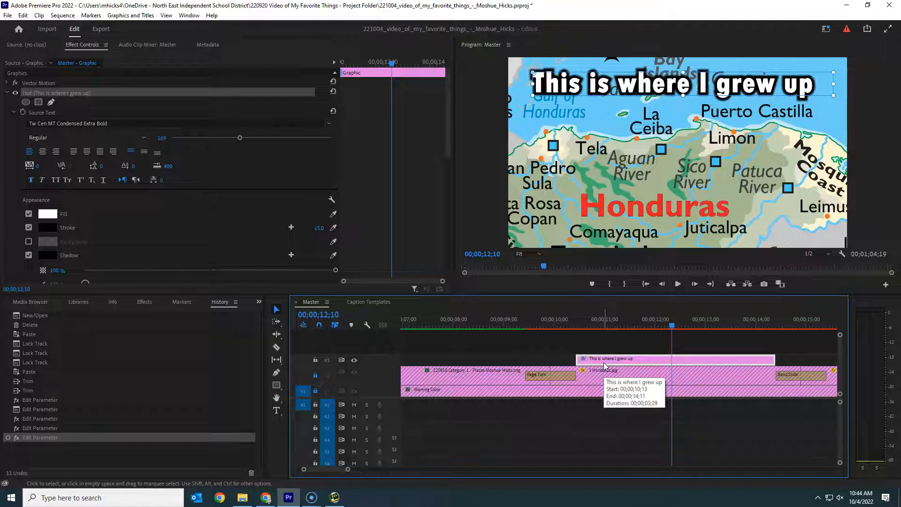
{"action": "key", "text": "ctrl+d"}
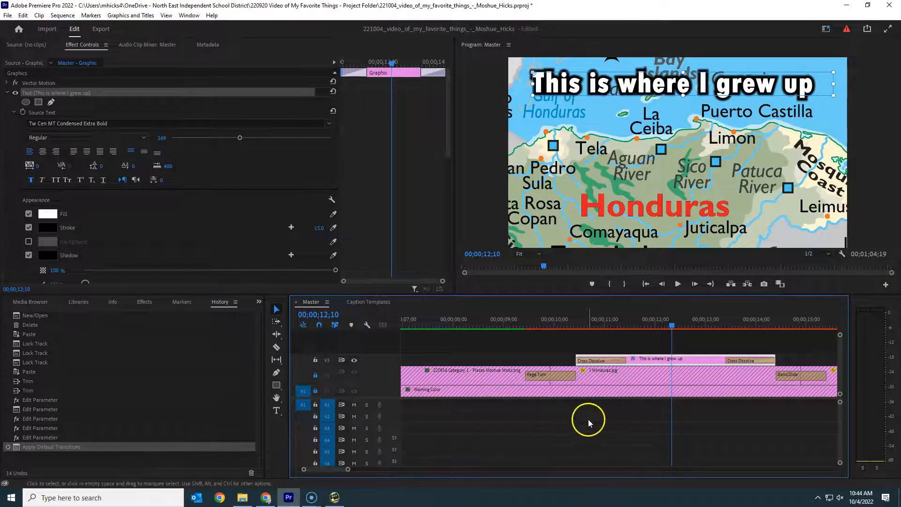
{"action": "left_click_drag", "start_coordinate": [587, 323], "coordinate": [659, 371]}
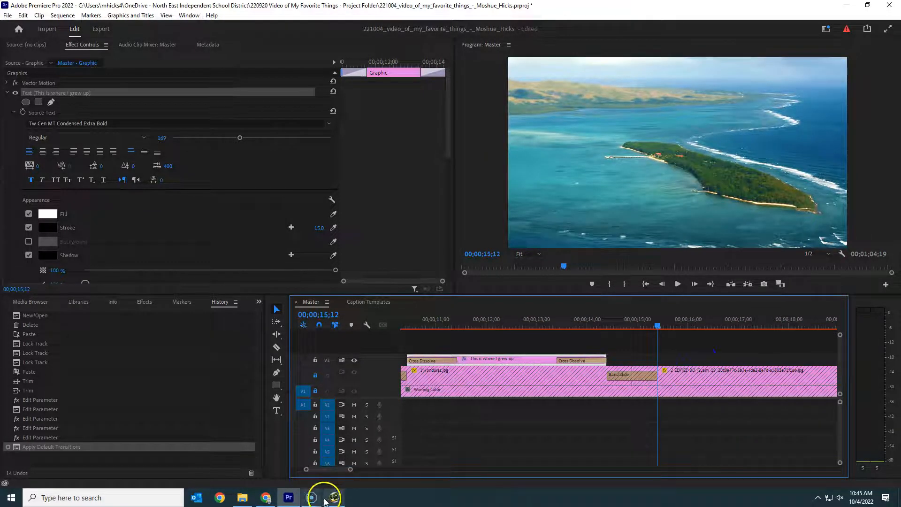
Copy Black Text Sample Caption from the Caption Templates sequence and paste it onto V3 in Master over the Guam image, after Band Slide
{"action": "left_click", "coordinate": [364, 304]}
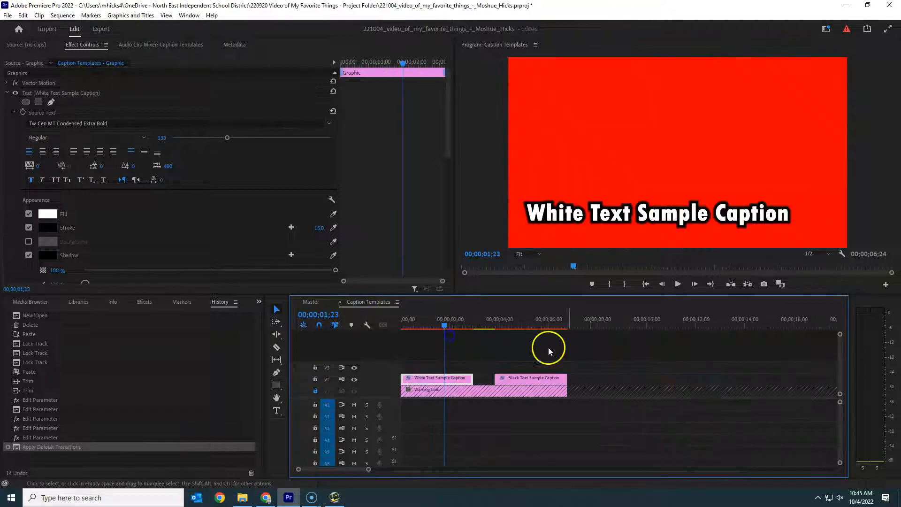
{"action": "left_click", "coordinate": [511, 381]}
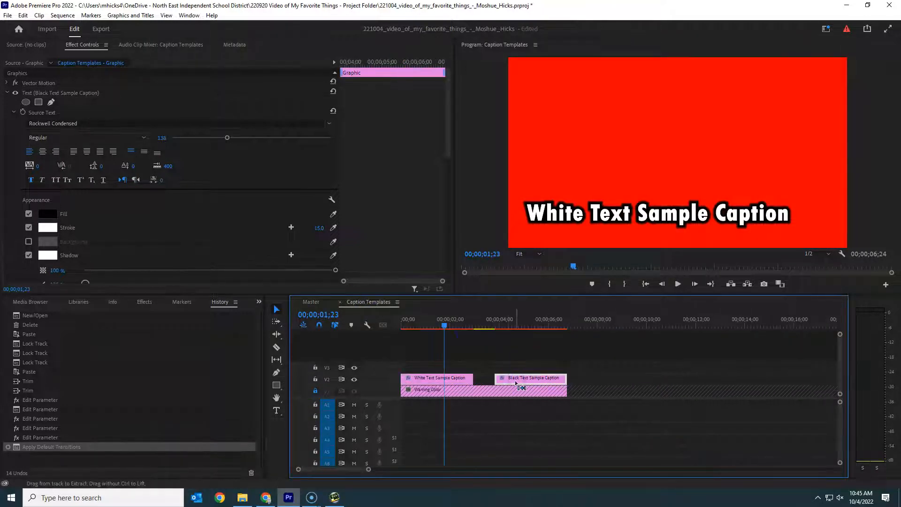
{"action": "left_click", "coordinate": [311, 304]}
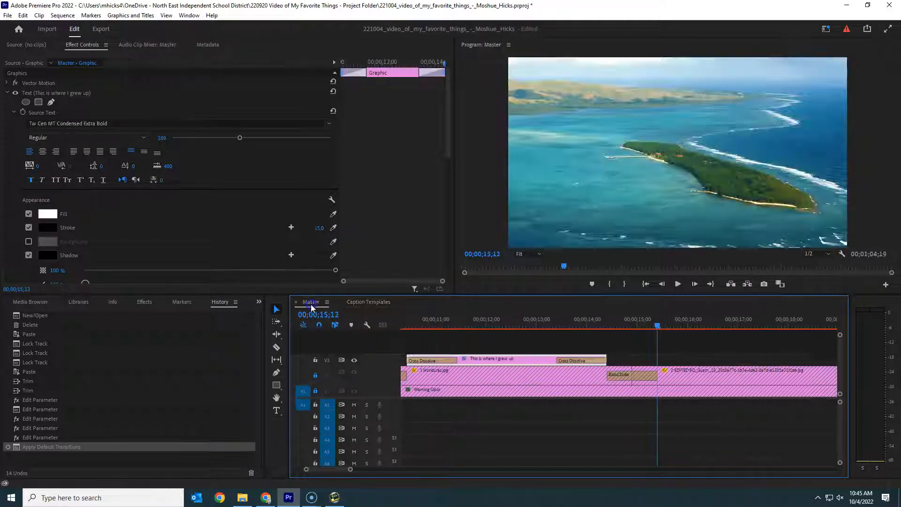
{"action": "key", "text": "ctrl+v"}
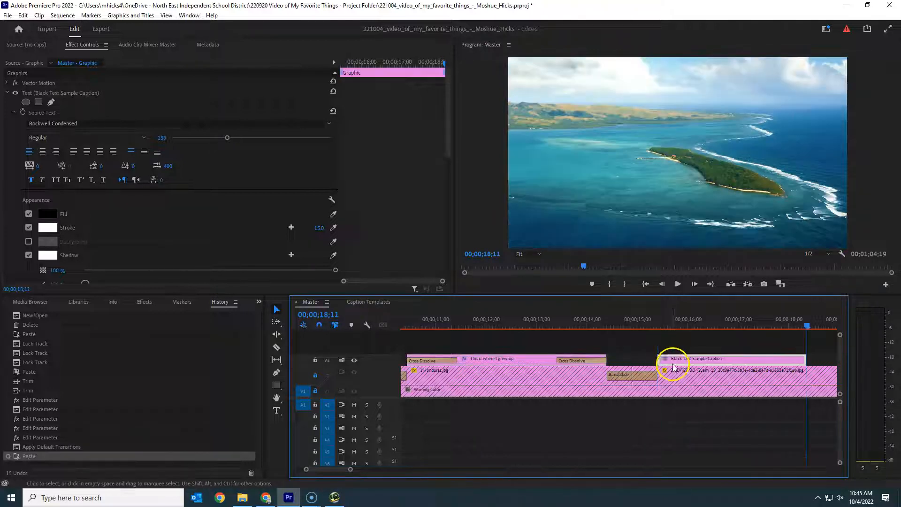
{"action": "left_click", "coordinate": [709, 328]}
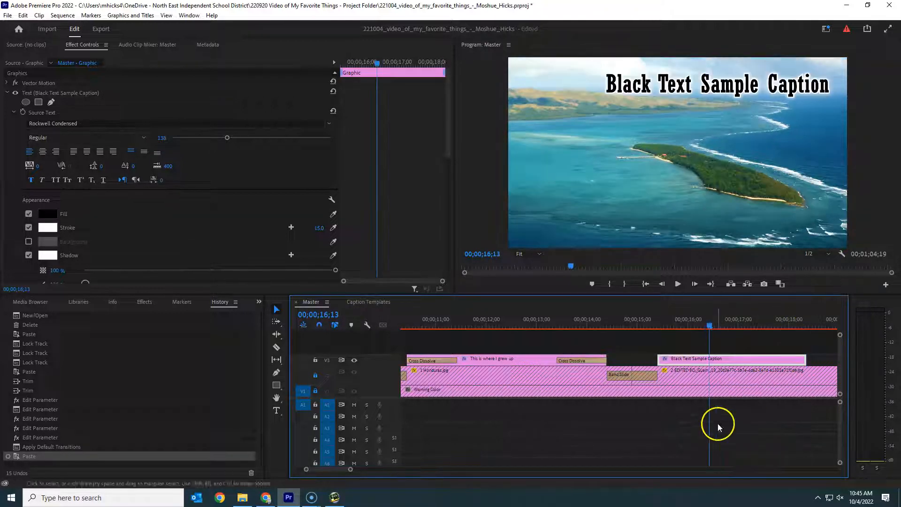
{"action": "left_click", "coordinate": [713, 323]}
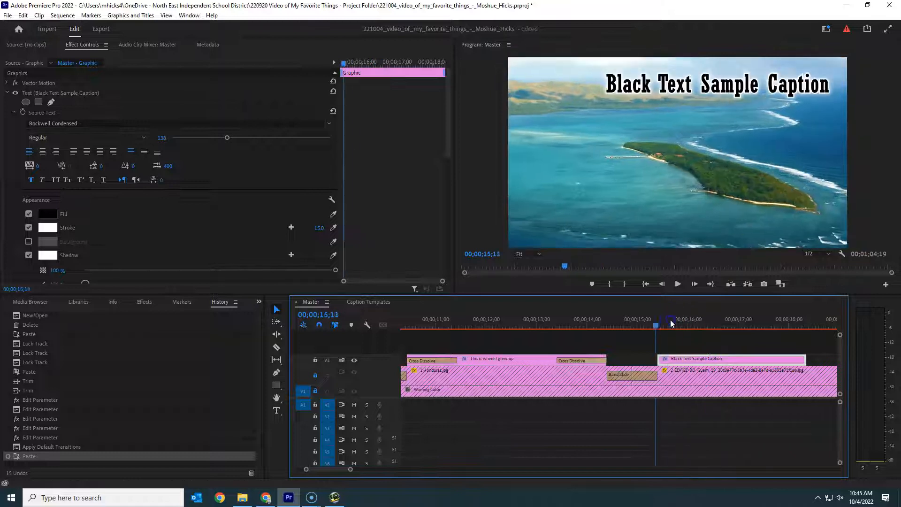
{"action": "mouse_move", "coordinate": [722, 324]}
{"action": "left_mouse_down"}
{"action": "mouse_move", "coordinate": [784, 317]}
{"action": "mouse_move", "coordinate": [723, 321]}
{"action": "left_mouse_up"}
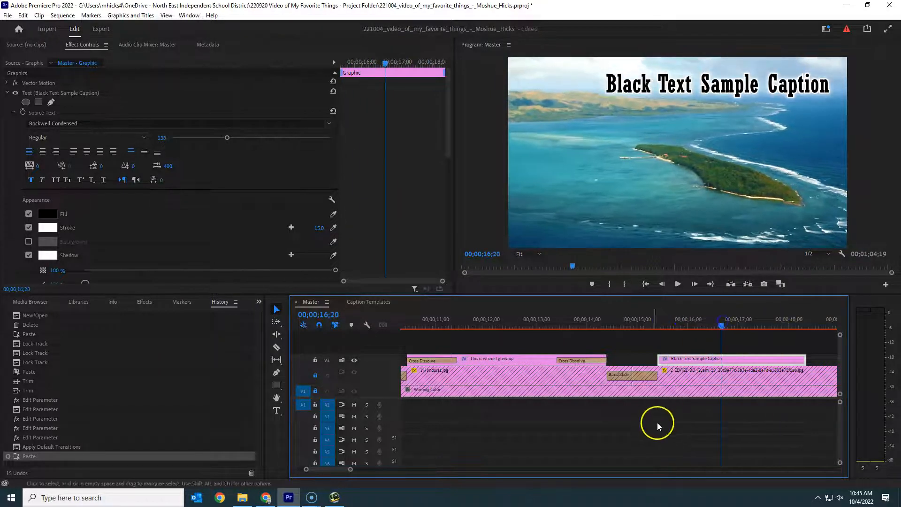
Copy "My son was born on Guam" from the Example Captions and Credits document in Chrome and return to Premiere Pro
{"action": "left_click", "coordinate": [266, 497]}
{"action": "left_click", "coordinate": [455, 253]}
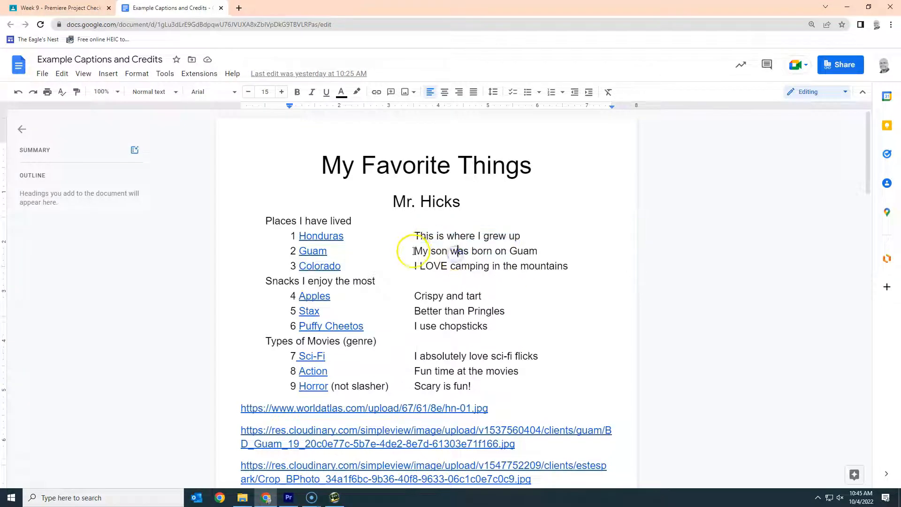
{"action": "left_click_drag", "start_coordinate": [415, 252], "coordinate": [536, 251]}
{"action": "key", "text": "ctrl+c"}
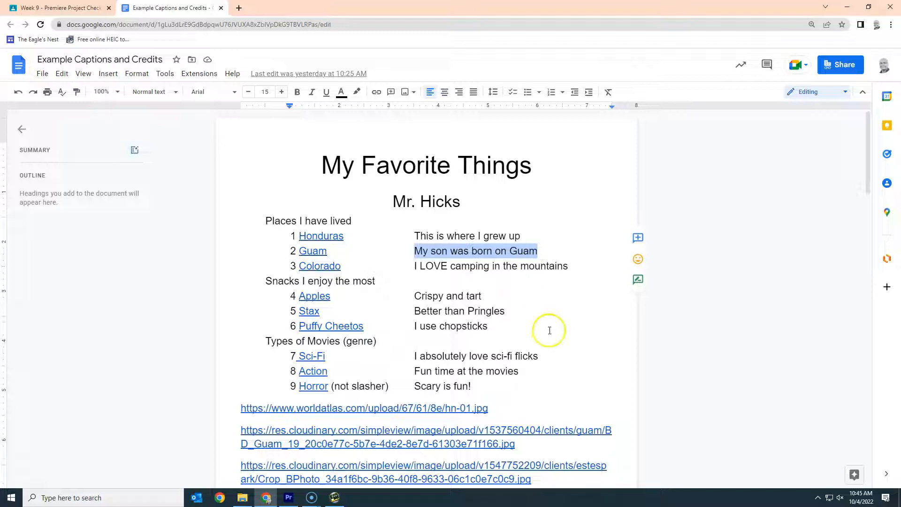
{"action": "left_click", "coordinate": [294, 501]}
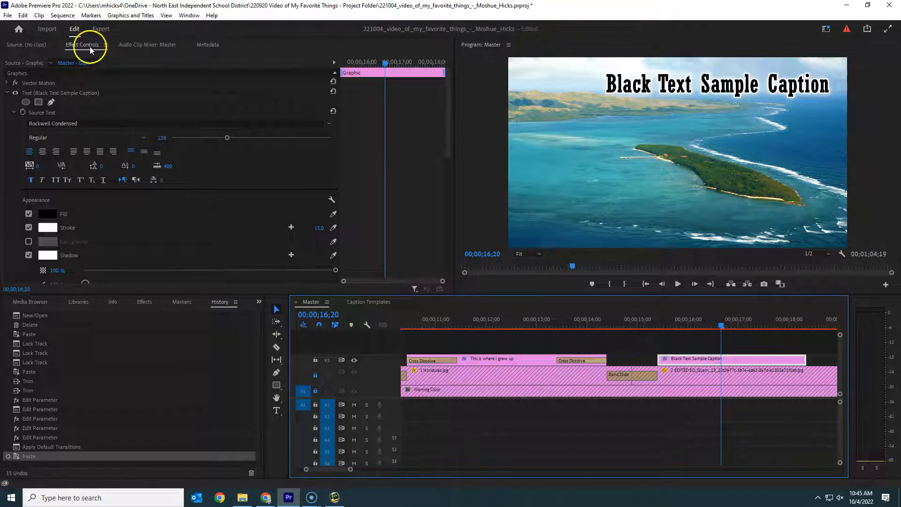
{"action": "left_click", "coordinate": [31, 46]}
{"action": "left_click", "coordinate": [192, 47]}
{"action": "left_click", "coordinate": [143, 45]}
{"action": "left_click", "coordinate": [83, 45]}
Replace the black sample caption's text over the Guam image with "My son was born on Guam"
{"action": "left_click", "coordinate": [733, 359]}
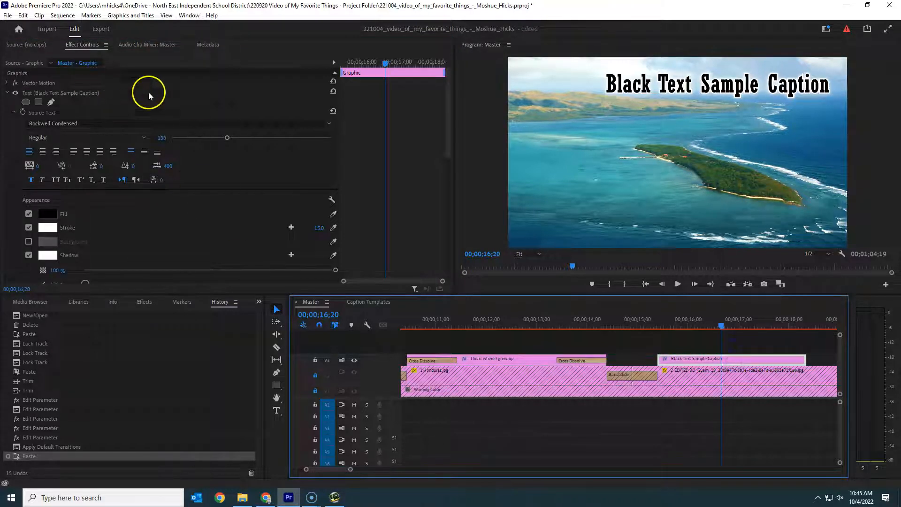
{"action": "double_click", "coordinate": [618, 79]}
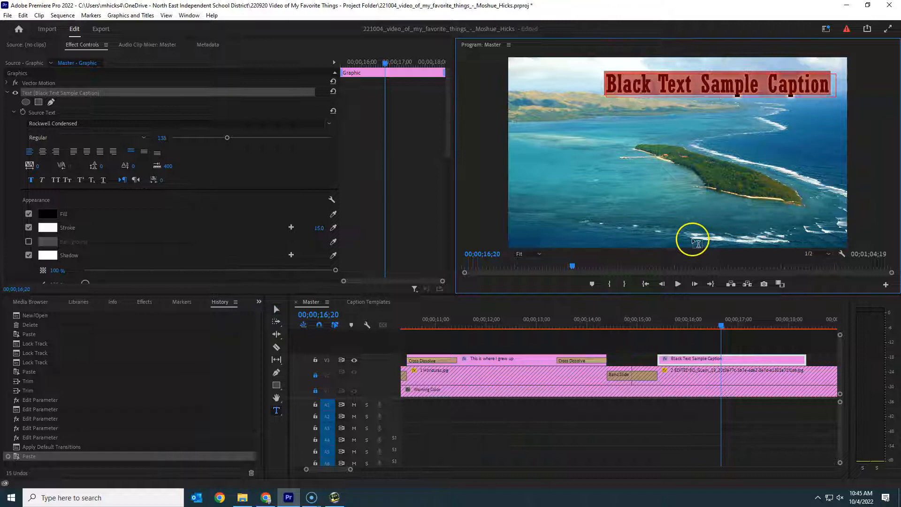
{"action": "key", "text": "ctrl+v"}
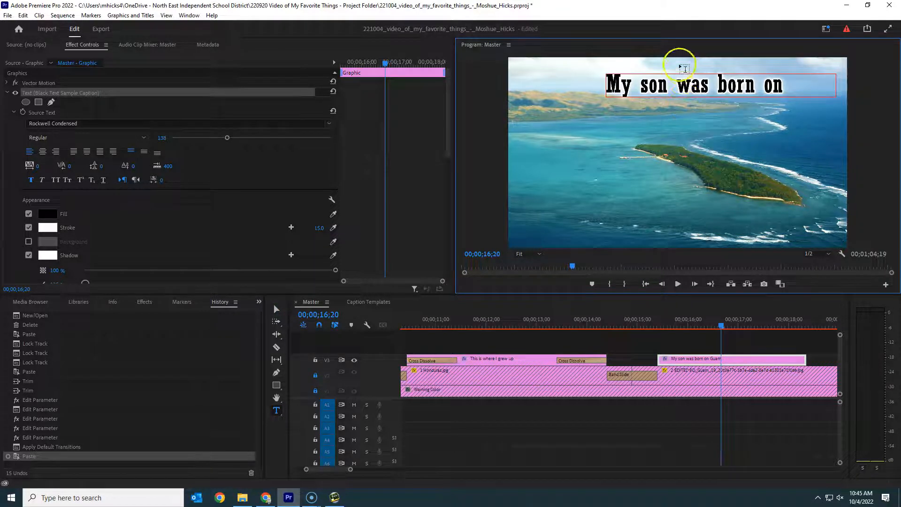
Widen the Guam caption's text box slightly to the left so the word "Guam" fits on the line
{"action": "left_click", "coordinate": [276, 309]}
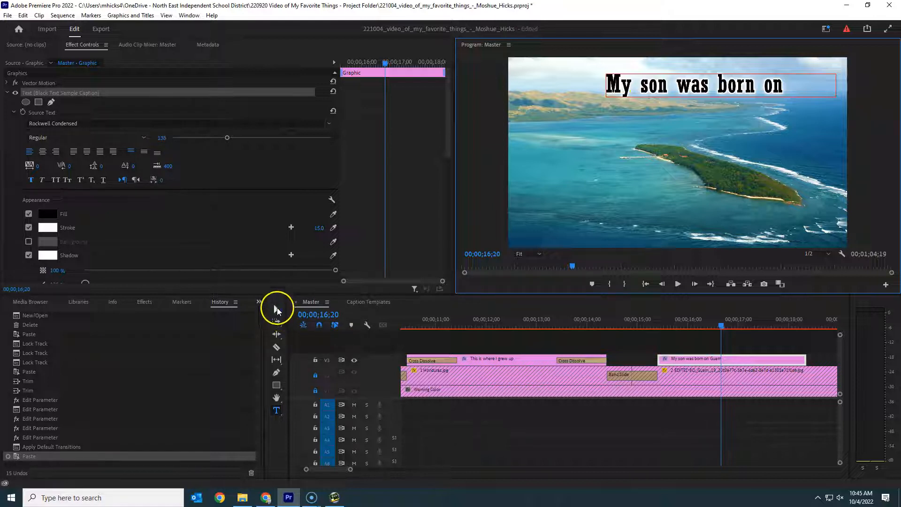
{"action": "left_click", "coordinate": [664, 77]}
{"action": "mouse_move", "coordinate": [605, 87]}
{"action": "left_mouse_down"}
{"action": "mouse_move", "coordinate": [588, 85]}
{"action": "mouse_move", "coordinate": [600, 85]}
{"action": "left_mouse_up"}
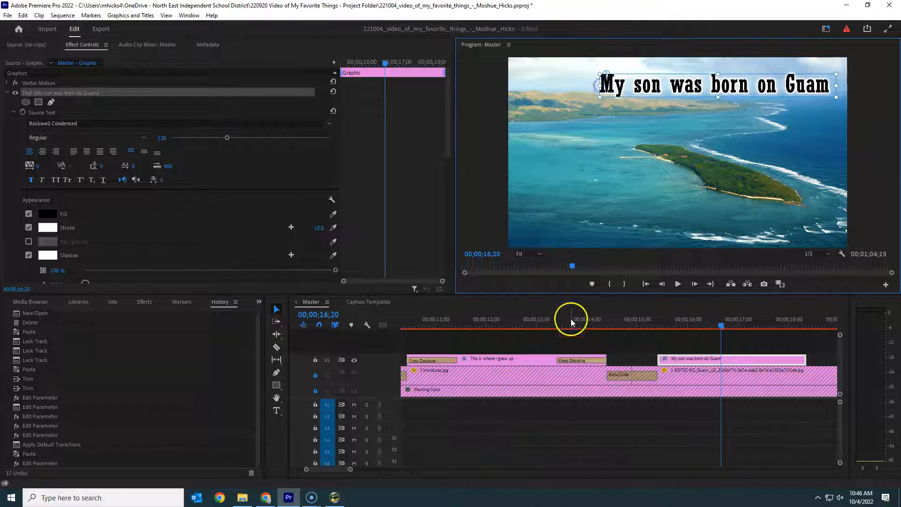
Apply the default Cross Dissolve transition to both ends of the Guam caption and play it back from its start
{"action": "mouse_move", "coordinate": [709, 325]}
{"action": "left_mouse_down"}
{"action": "mouse_move", "coordinate": [655, 324]}
{"action": "mouse_move", "coordinate": [702, 324]}
{"action": "left_mouse_up"}
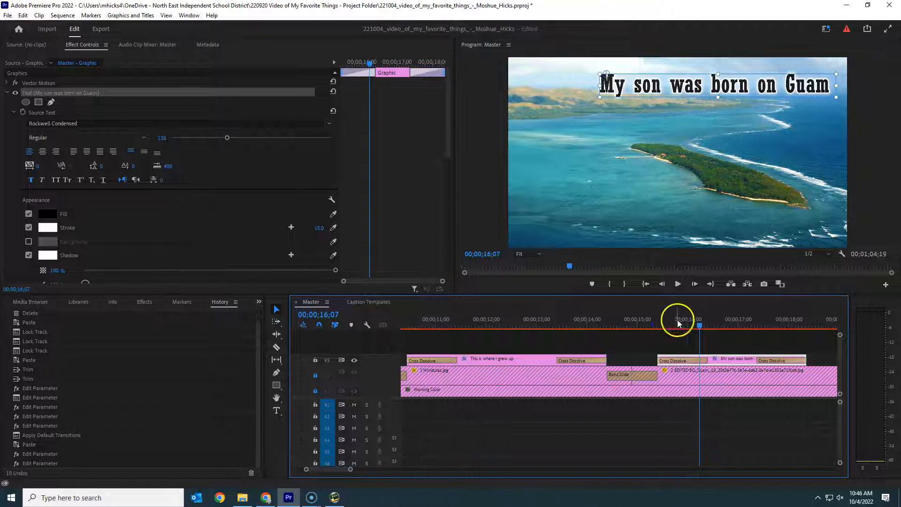
{"action": "left_click", "coordinate": [658, 324]}
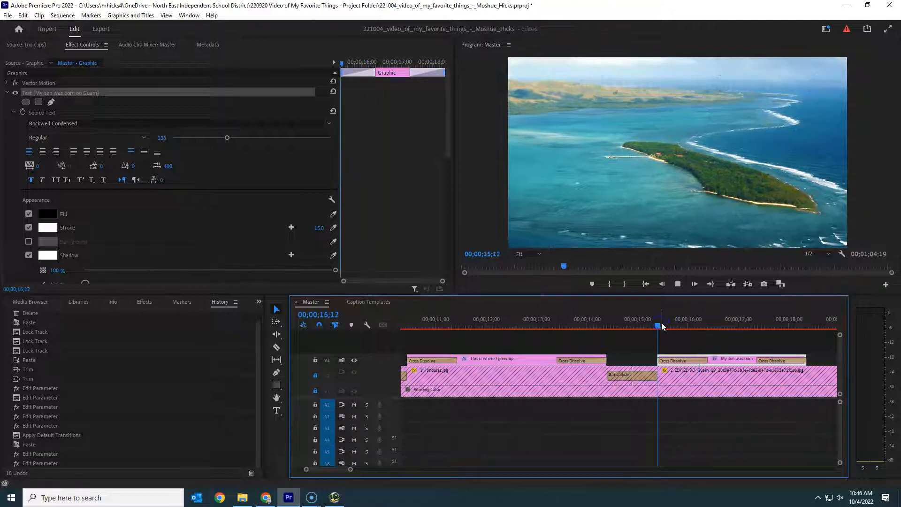
{"action": "key", "text": "space"}
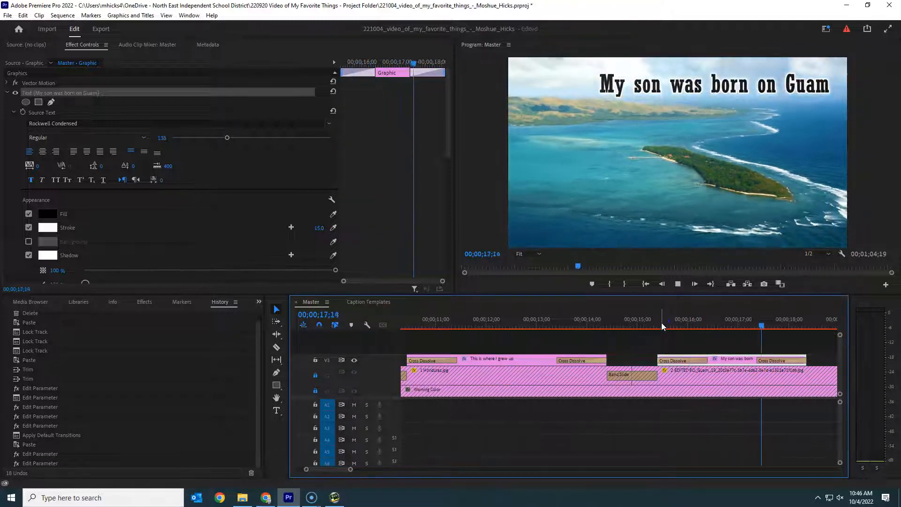
{"action": "key", "text": "space"}
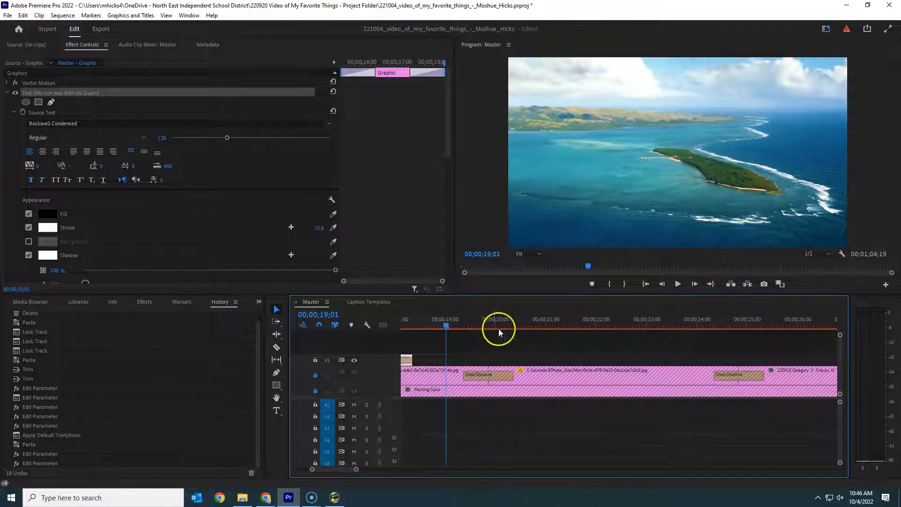
Shorten the Guam caption by trimming its end earlier on V3, and preview it from the Band Slide transition
{"action": "left_click_drag", "start_coordinate": [443, 323], "coordinate": [354, 323]}
{"action": "left_click", "coordinate": [715, 361]}
{"action": "left_click_drag", "start_coordinate": [707, 359], "coordinate": [674, 361]}
{"action": "left_click_drag", "start_coordinate": [595, 316], "coordinate": [538, 321]}
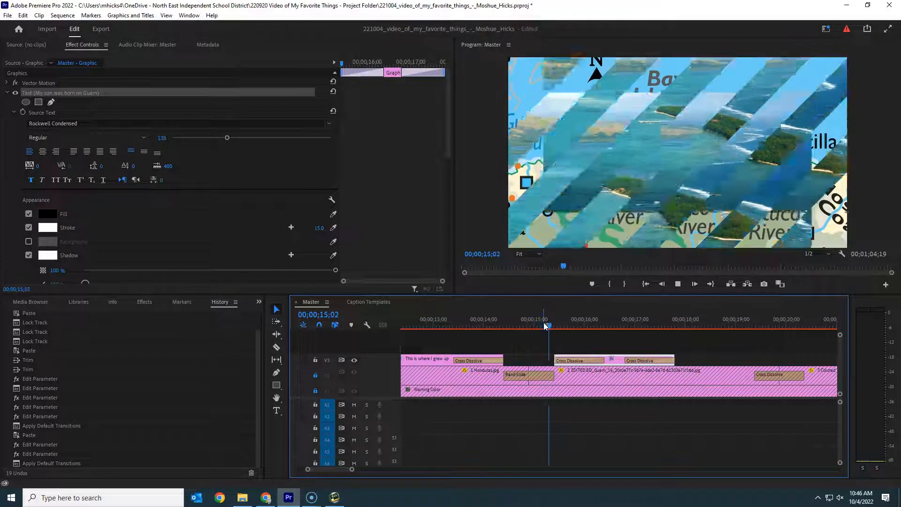